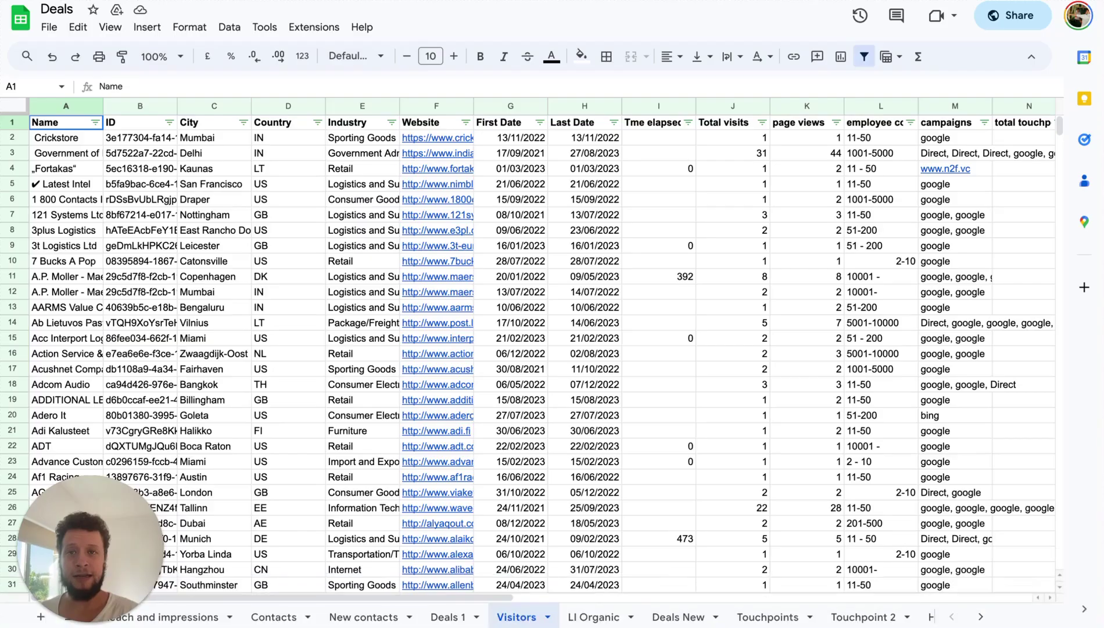
# Review row 12's visiting company, its city Mumbai and its industry in the Visitors sheet.
pyautogui.scroll(-3, 356, 292)
pyautogui.scroll(3, 356, 292)
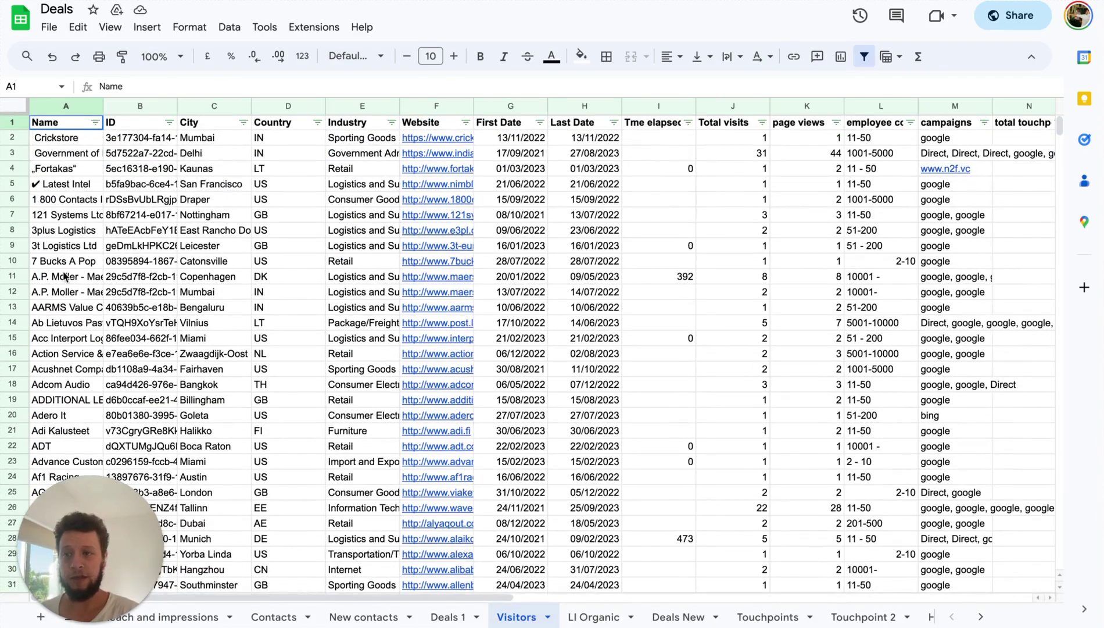
pyautogui.click(86, 295)
pyautogui.click(208, 294)
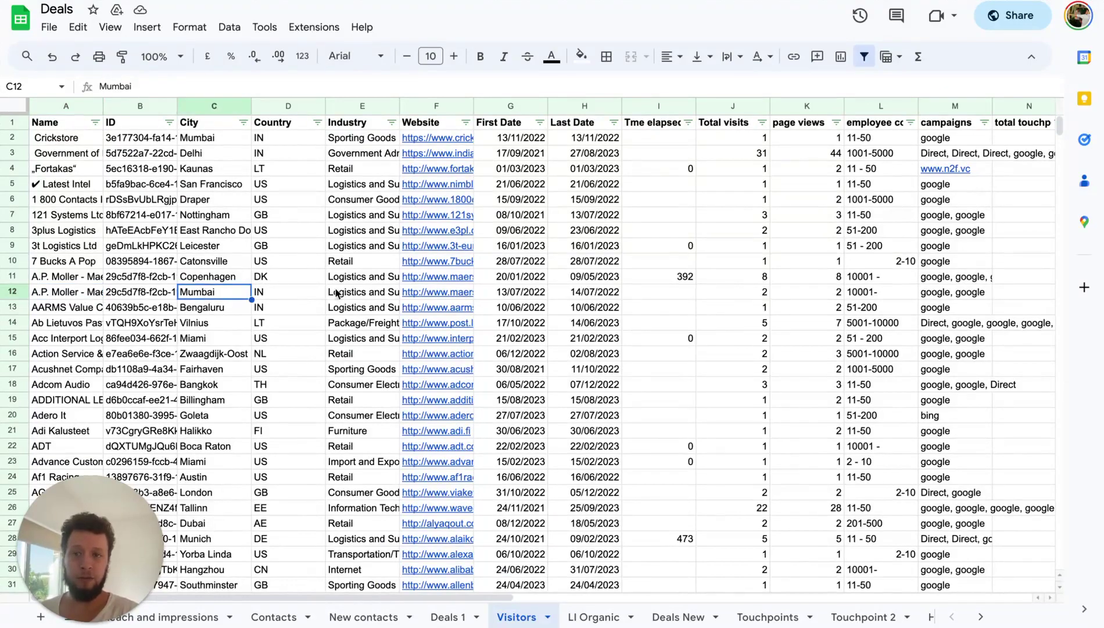
pyautogui.click(360, 295)
pyautogui.hscroll(8, 725, 289)
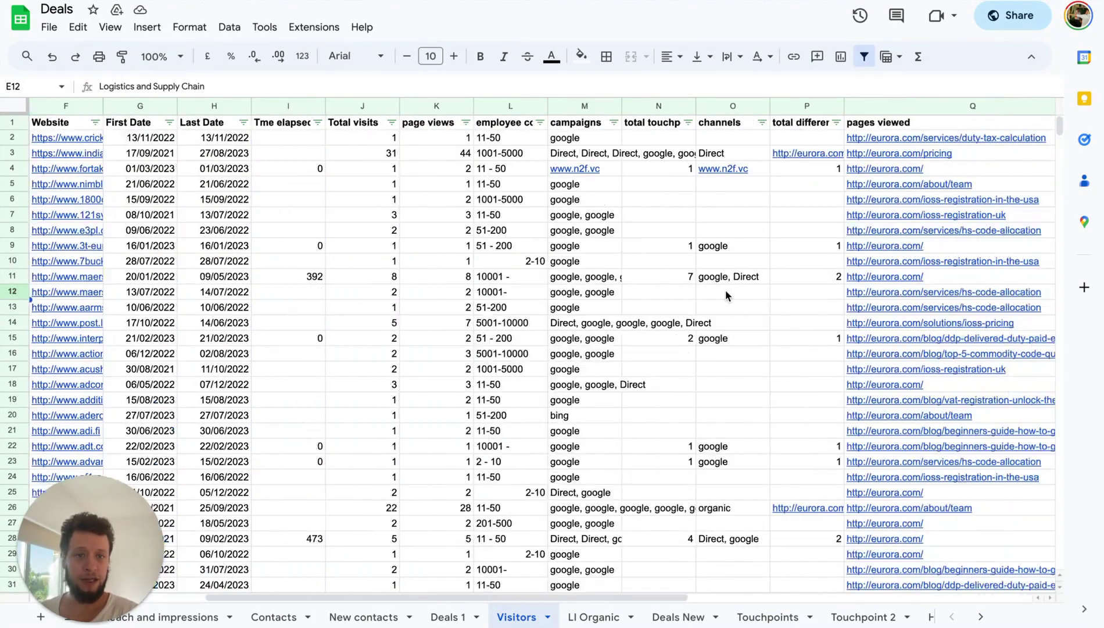
pyautogui.hscroll(5, 688, 291)
pyautogui.hscroll(-12, 688, 292)
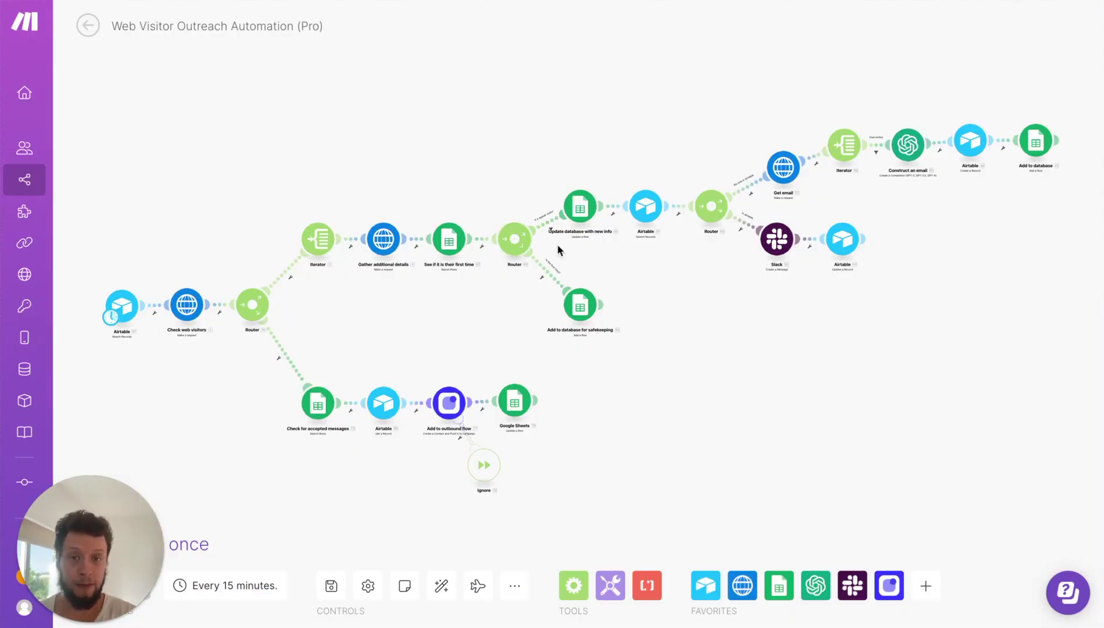
# Shift the 'Update database with new info' module slightly on the scenario canvas.
pyautogui.moveTo(577, 214)
pyautogui.mouseDown()
pyautogui.moveTo(593, 215)
pyautogui.moveTo(583, 214)
pyautogui.mouseUp()
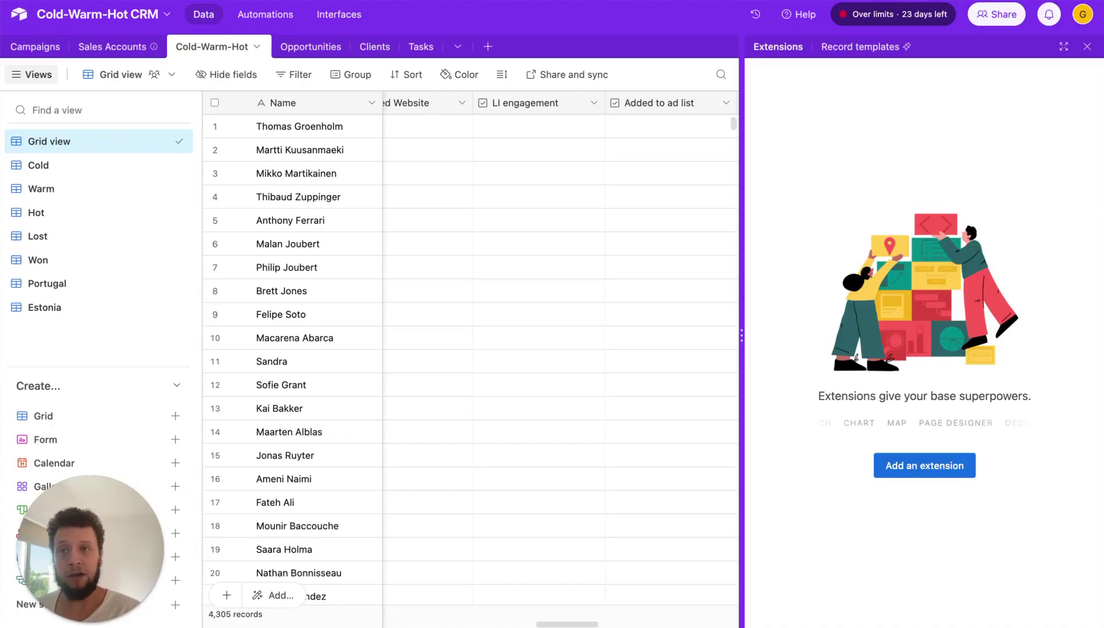
# Show only the Cold leads view in Airtable, then return to the full Grid view.
pyautogui.click(93, 170)
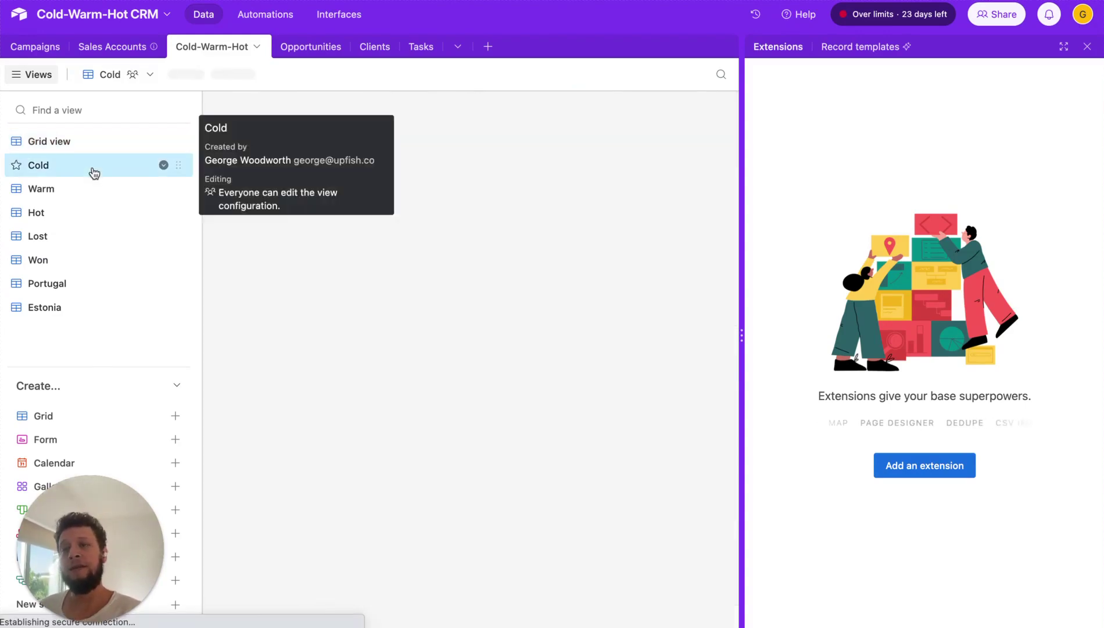
pyautogui.click(101, 142)
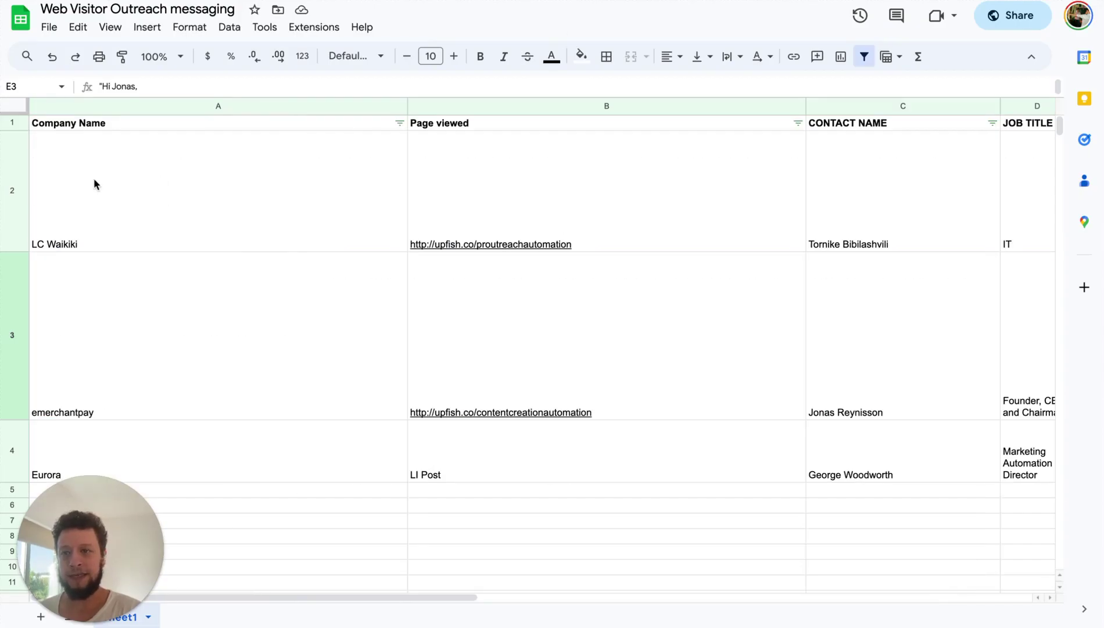
# Review the first company LC Waikiki's page viewed, contact and job title, reaching its message.
pyautogui.click(95, 184)
pyautogui.press('Right')
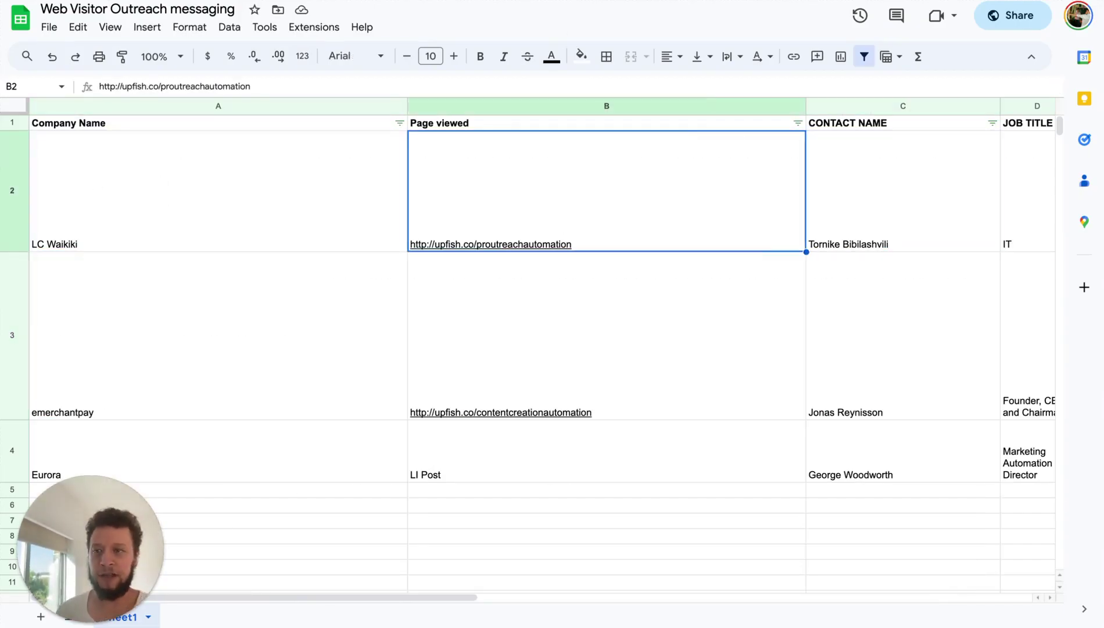
pyautogui.press('Left')
pyautogui.press('Right')
pyautogui.press('Right')
pyautogui.press('Right')
pyautogui.press('Home')
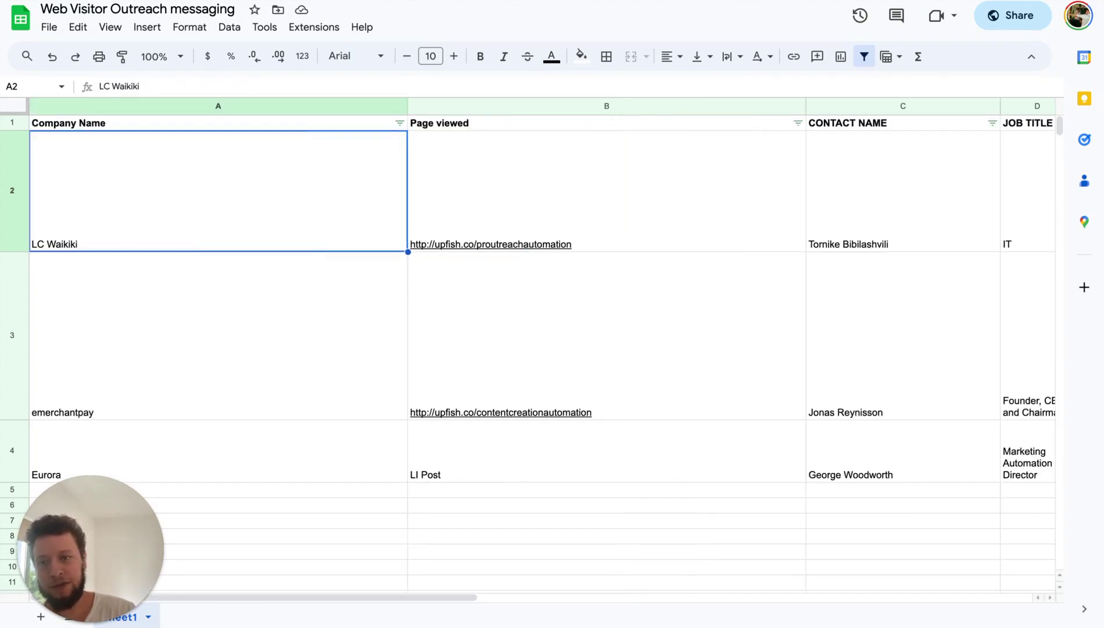
pyautogui.press('Right')
pyautogui.press('Right')
pyautogui.press('Left')
pyautogui.press('Right')
pyautogui.press('Right')
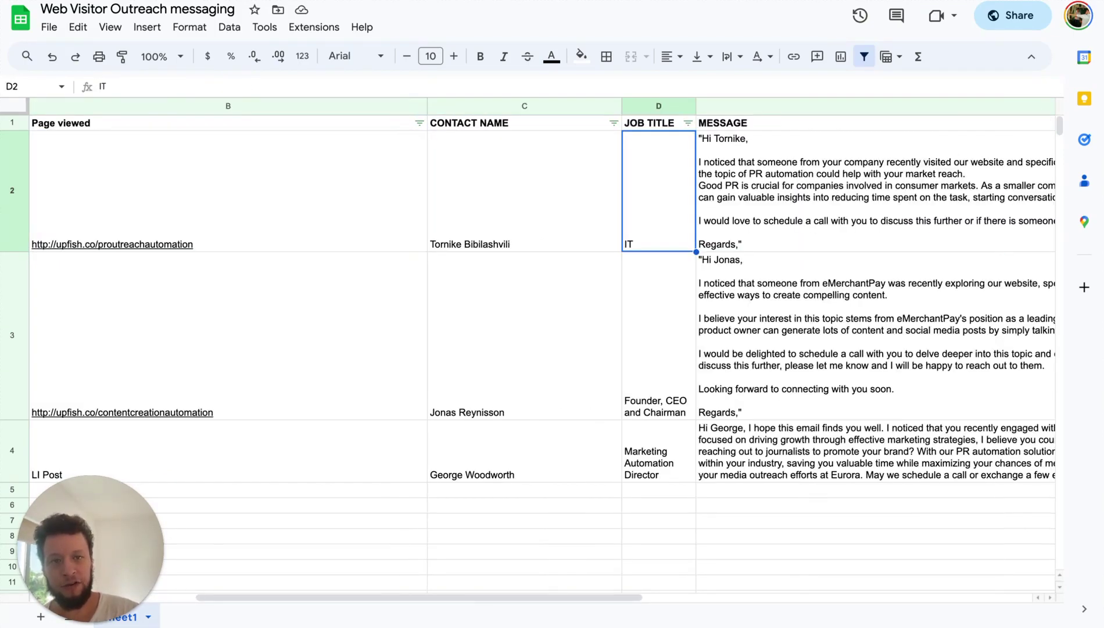
pyautogui.press('Right')
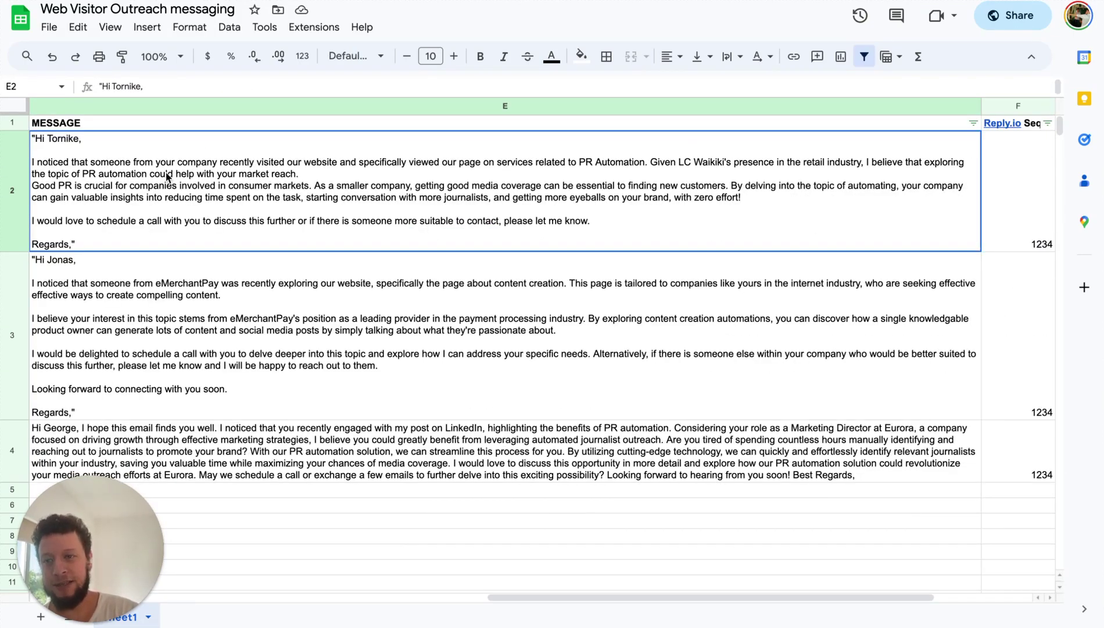
# Replace 'coverage' with 'vibes' in the first outreach message and commit the edit.
pyautogui.tripleClick(167, 174)
pyautogui.click(82, 156)
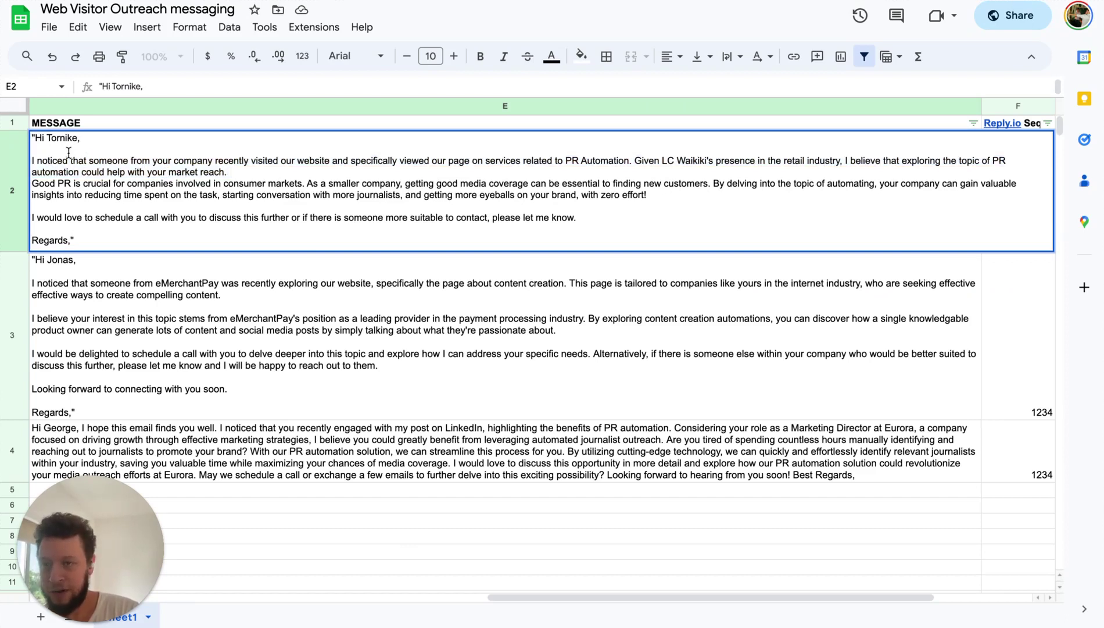
pyautogui.doubleClick(500, 184)
pyautogui.write('medi')
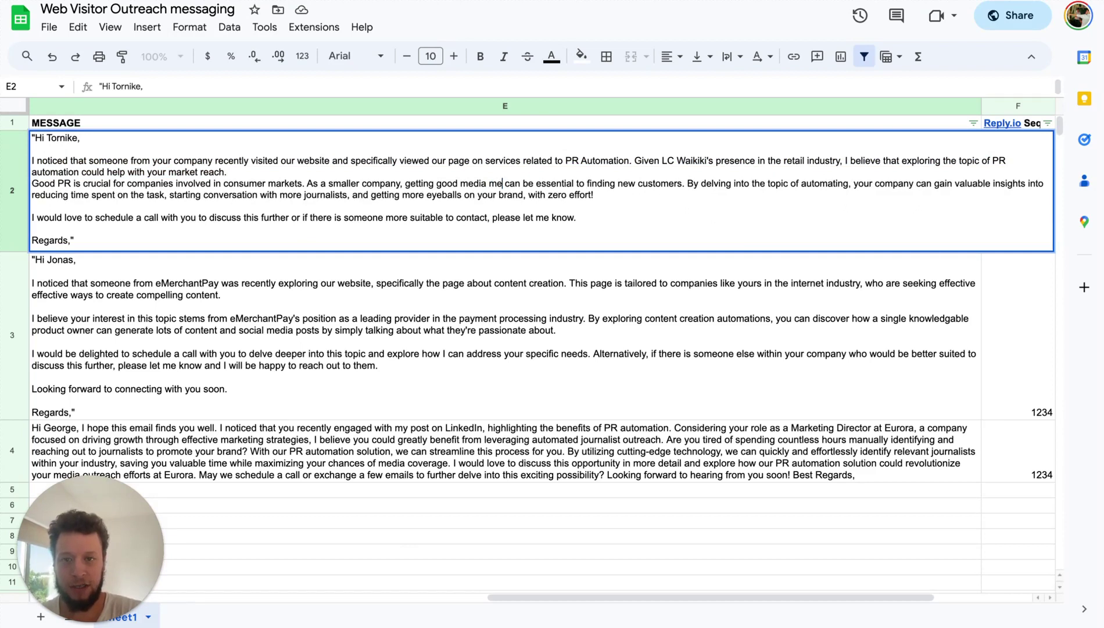
pyautogui.press('BackSpace')
pyautogui.press('BackSpace')
pyautogui.press('BackSpace')
pyautogui.press('BackSpace')
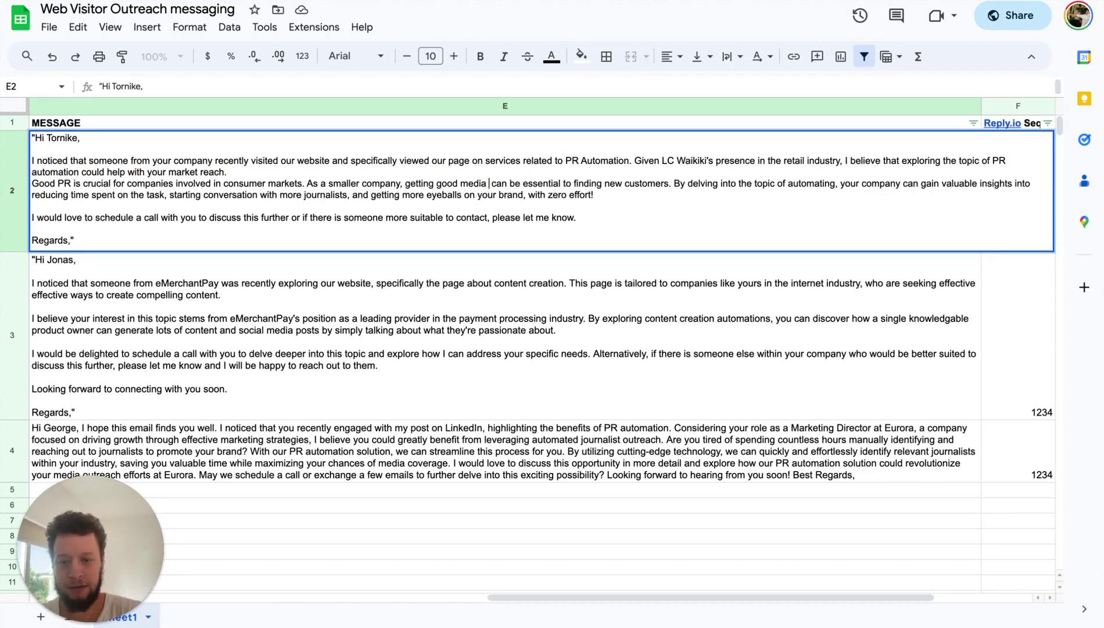
pyautogui.write('vibes')
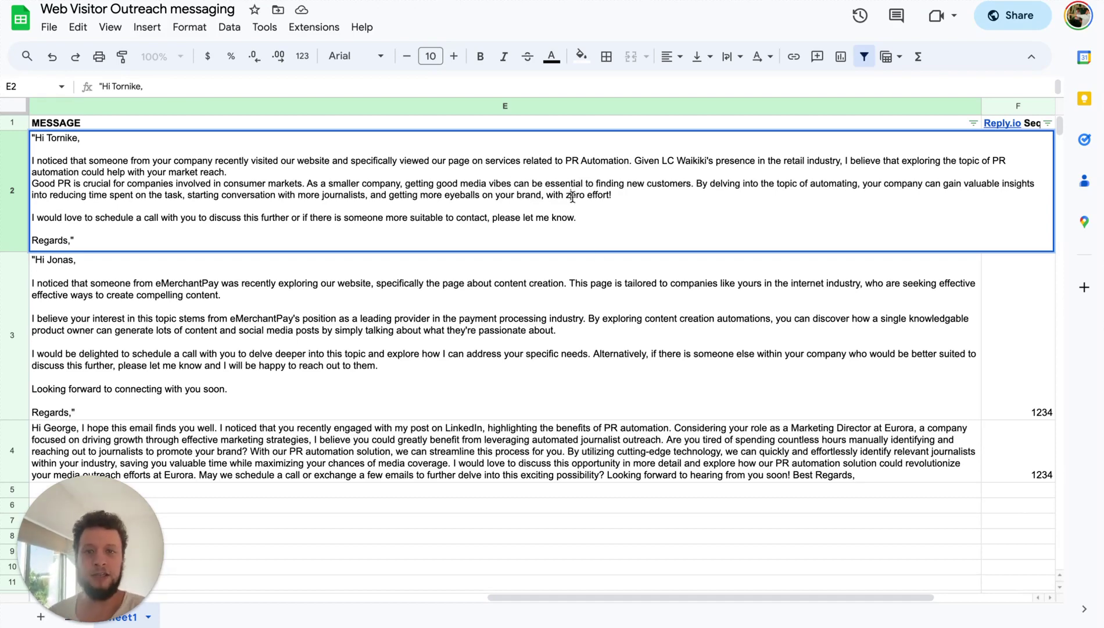
pyautogui.click(591, 301)
pyautogui.click(584, 233)
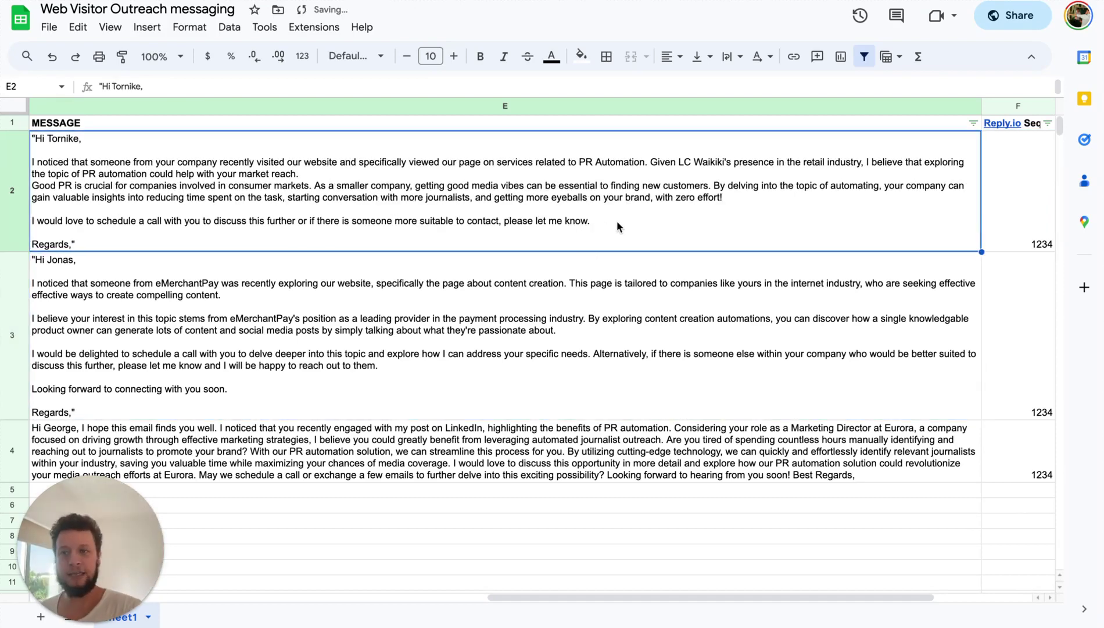
# Check row 2's sequence value and its Done status.
pyautogui.press('Right')
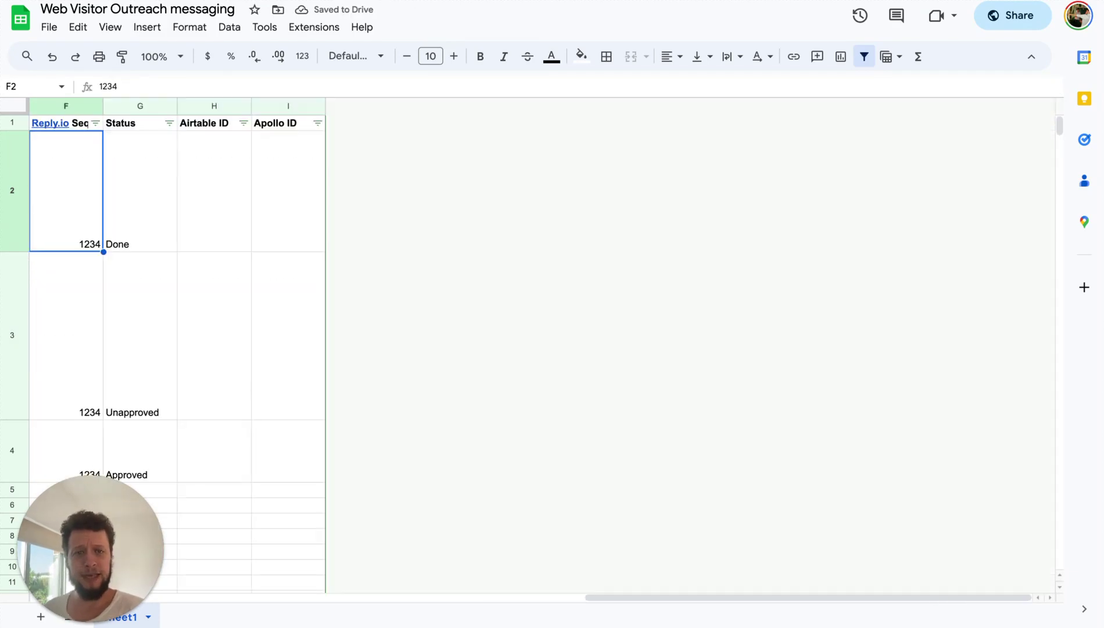
pyautogui.press('Right')
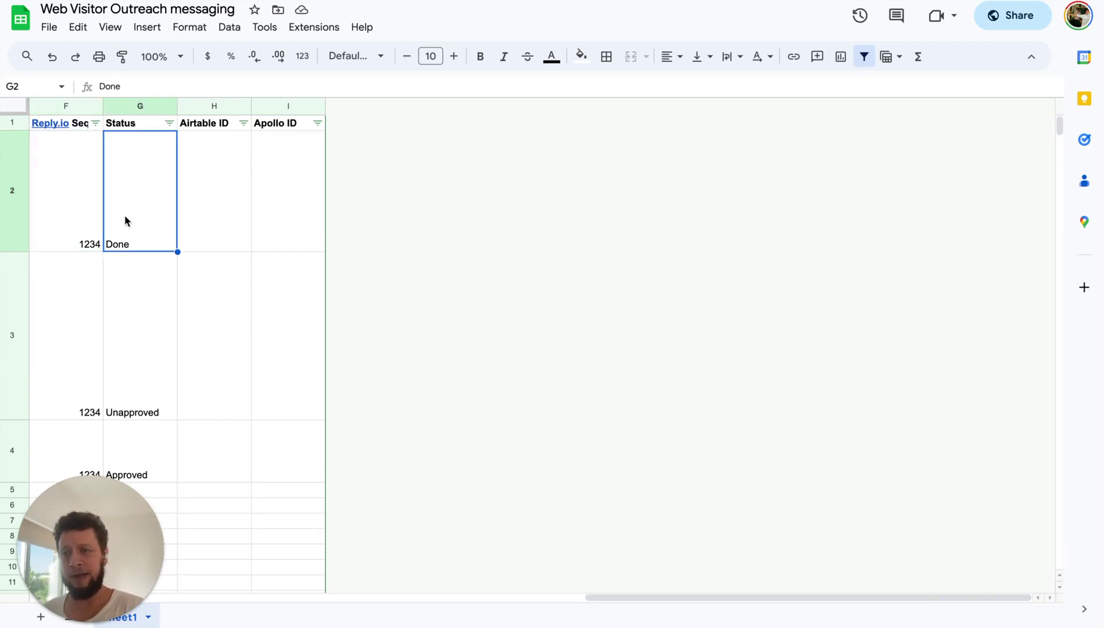
pyautogui.click(61, 189)
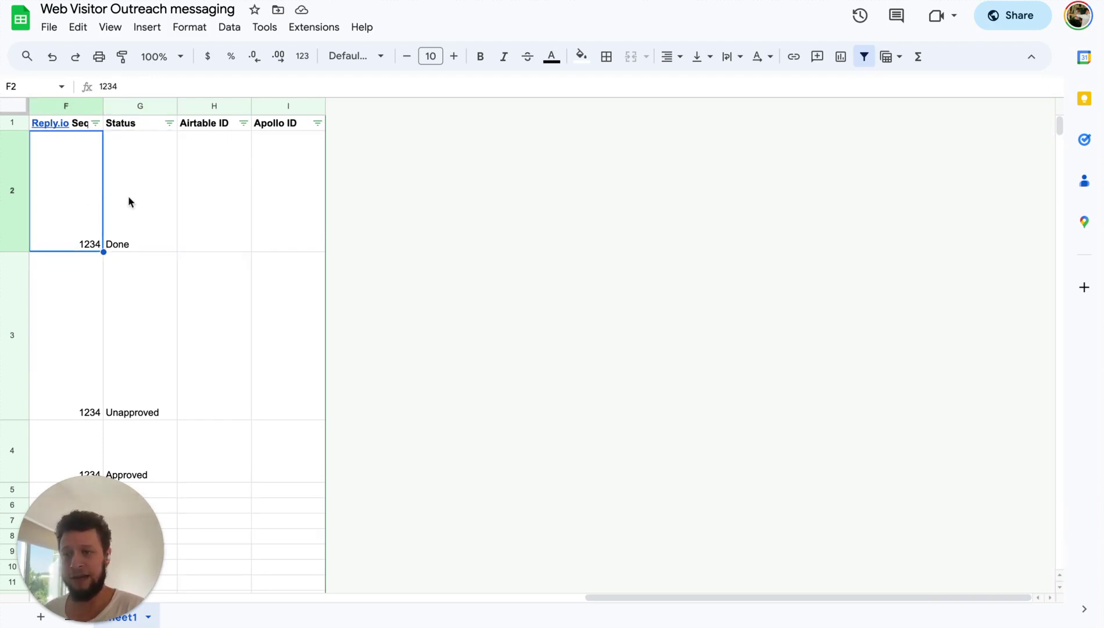
pyautogui.click(132, 212)
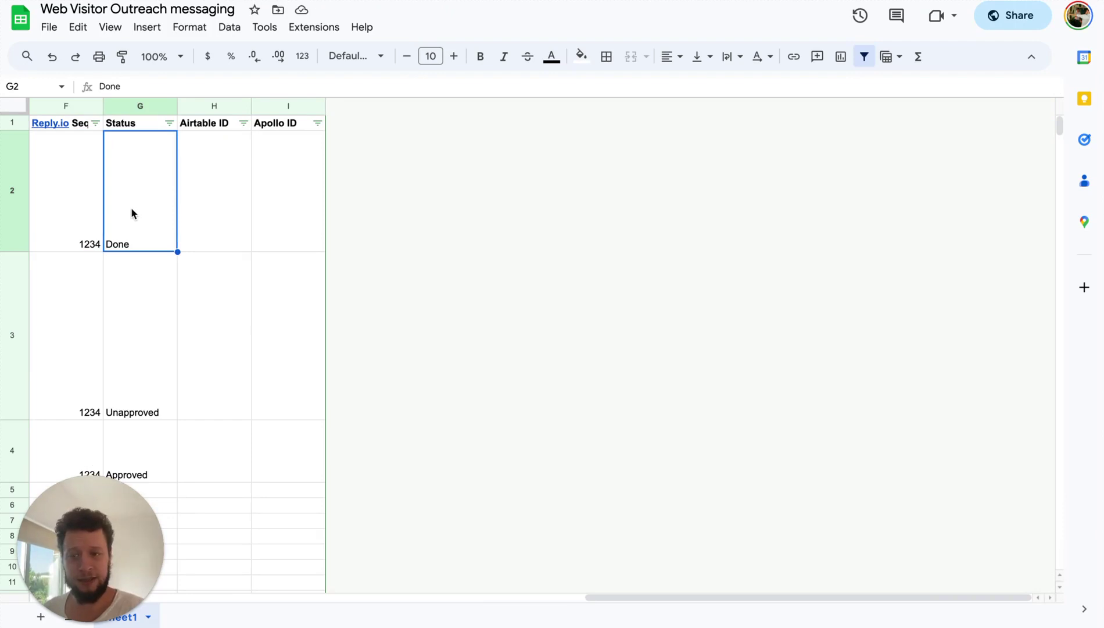
# Change row 3's status from Unapproved to Approved.
pyautogui.press('Down')
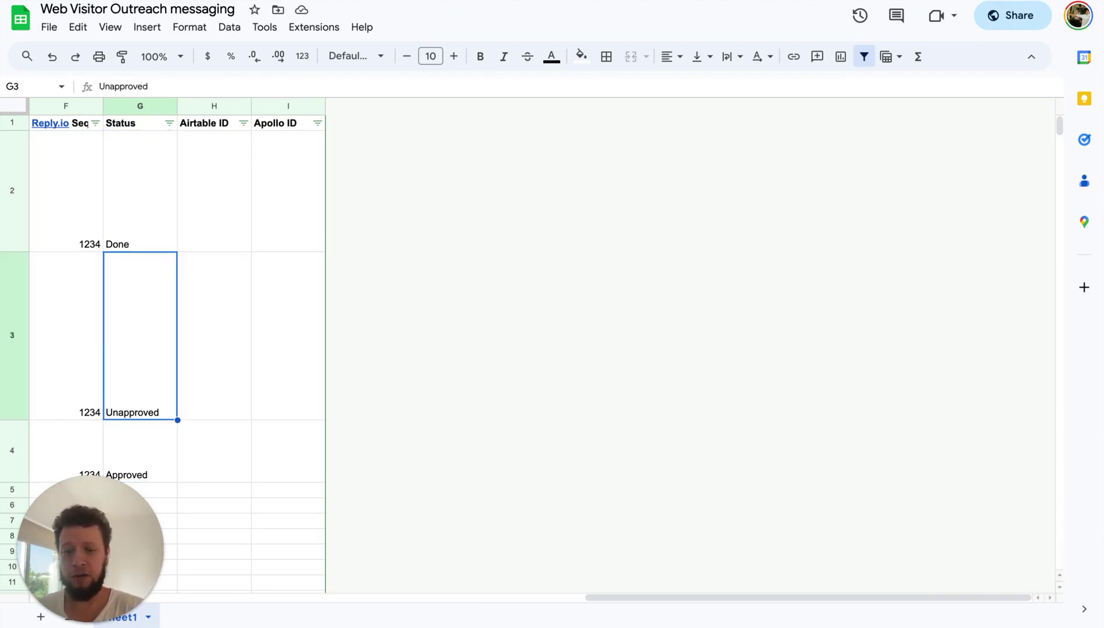
pyautogui.write('Approv')
pyautogui.press('BackSpace')
pyautogui.press('BackSpace')
pyautogui.write('e')
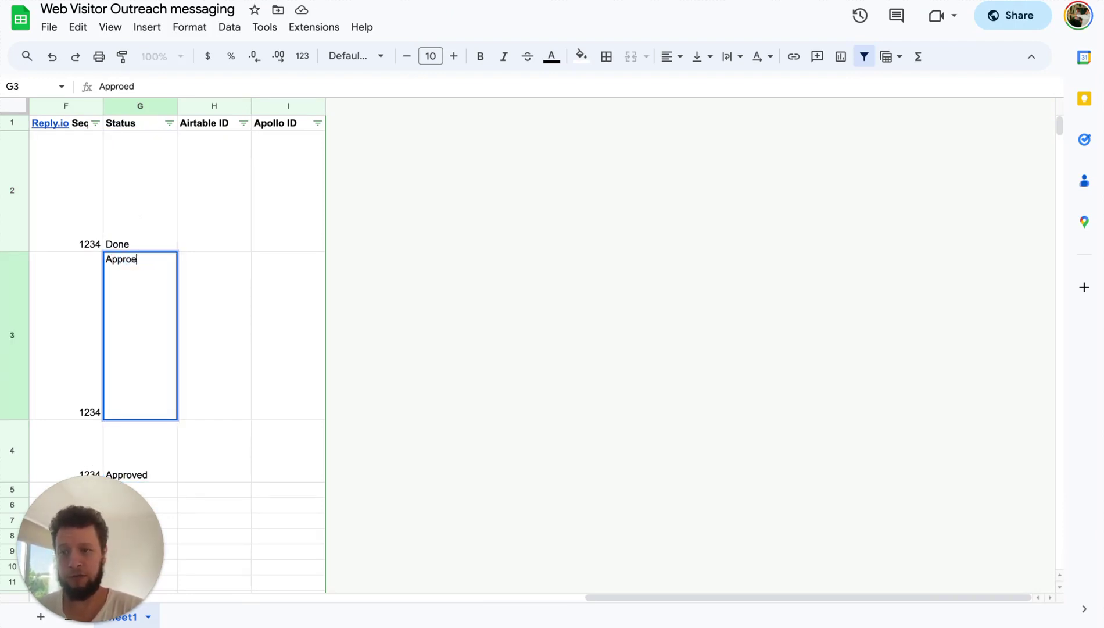
pyautogui.press('BackSpace')
pyautogui.press('BackSpace')
pyautogui.write('ed')
pyautogui.press('Return')
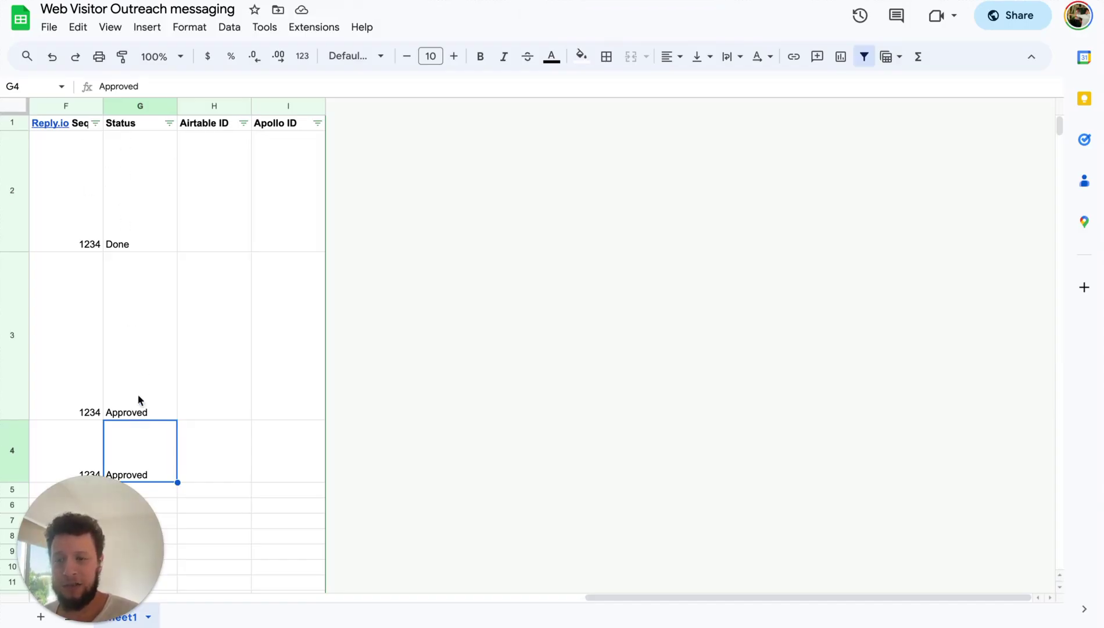
# Verify the statuses in rows 3 and 4, ending on row 3's message.
pyautogui.click(141, 360)
pyautogui.click(143, 447)
pyautogui.click(152, 348)
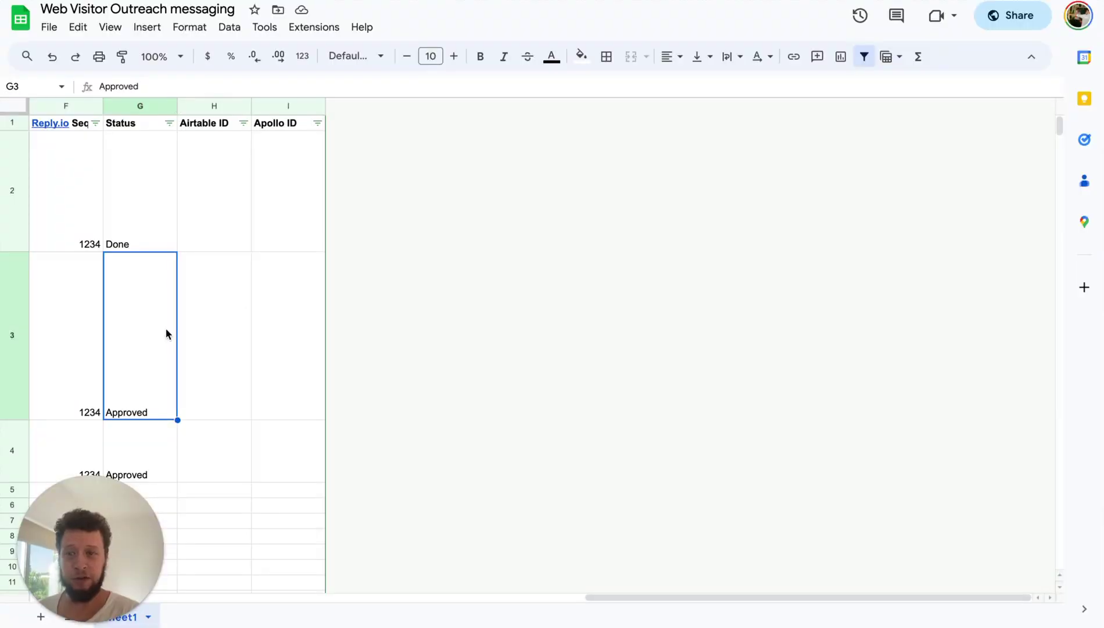
pyautogui.press('Left')
pyautogui.press('Left')
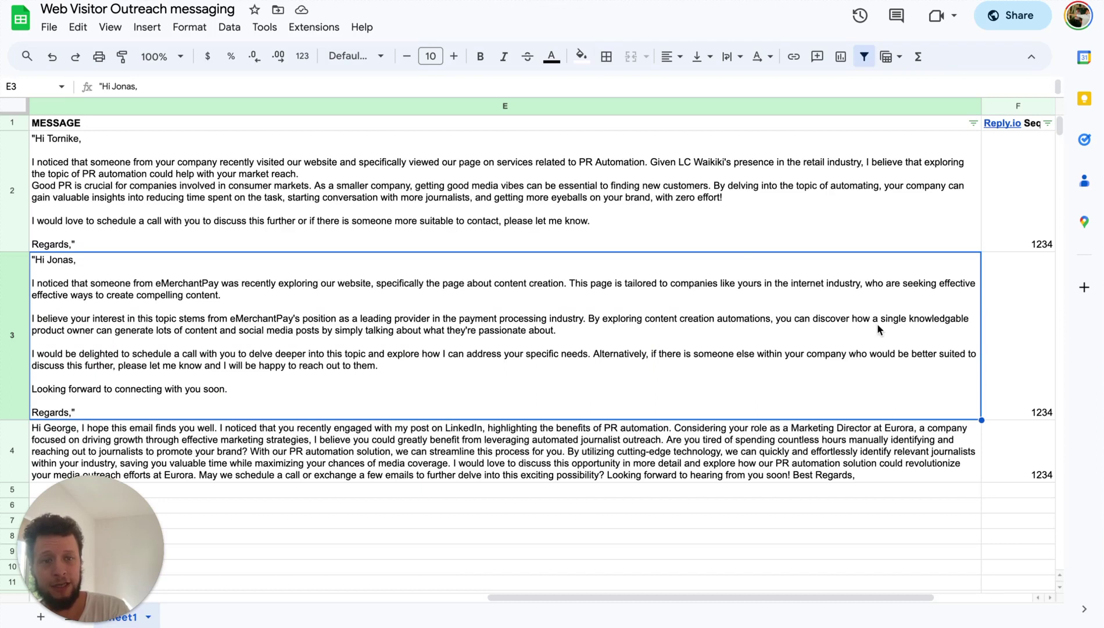
pyautogui.press('Right')
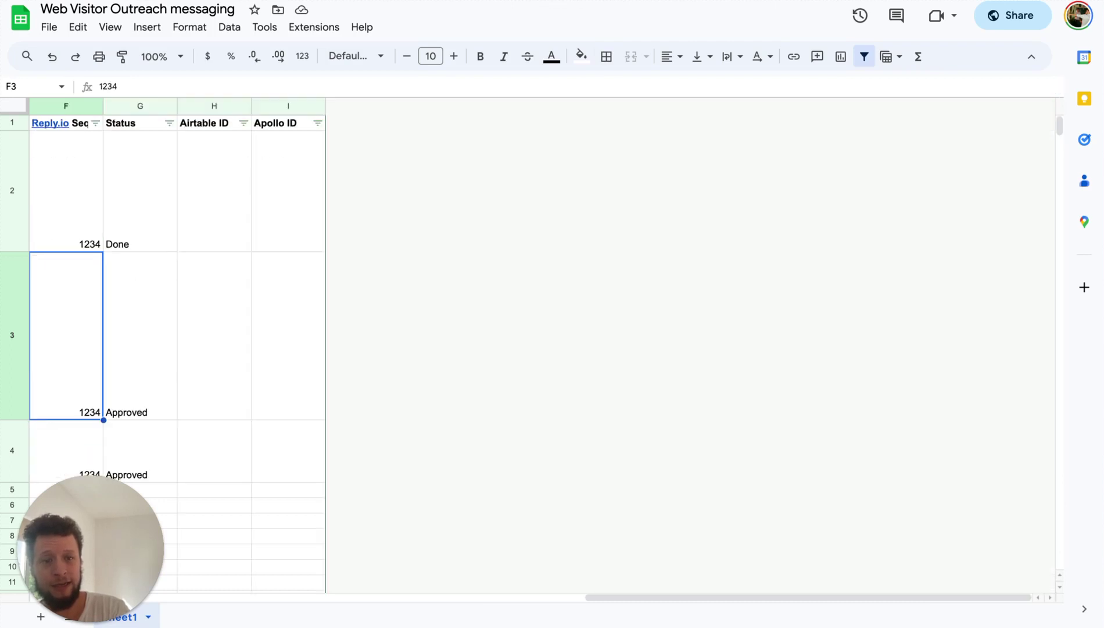
pyautogui.click(140, 334)
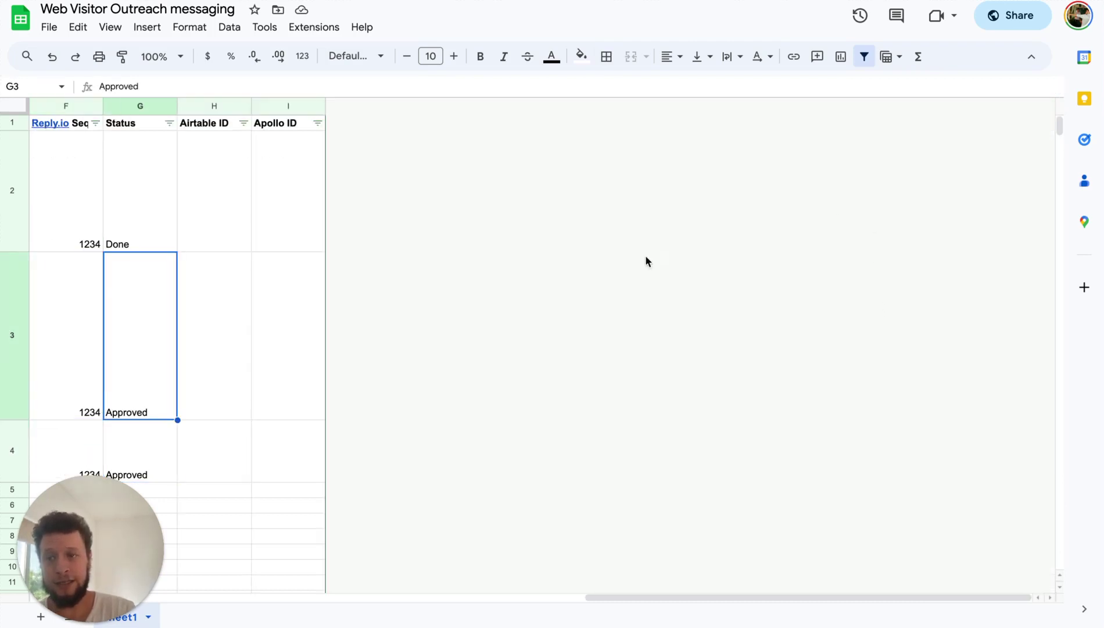
pyautogui.click(160, 200)
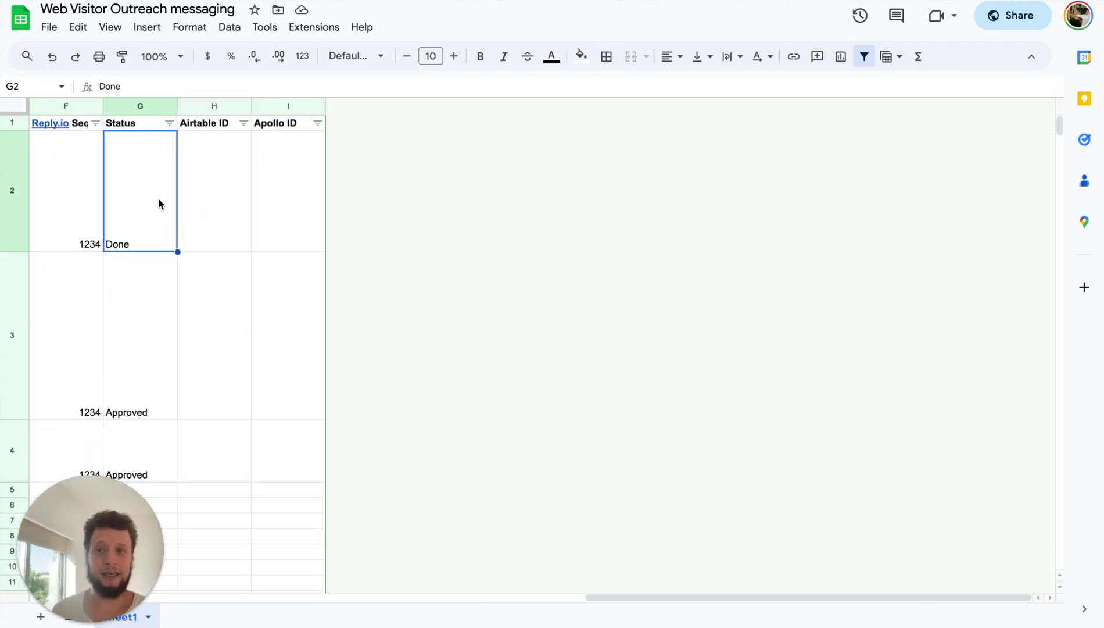